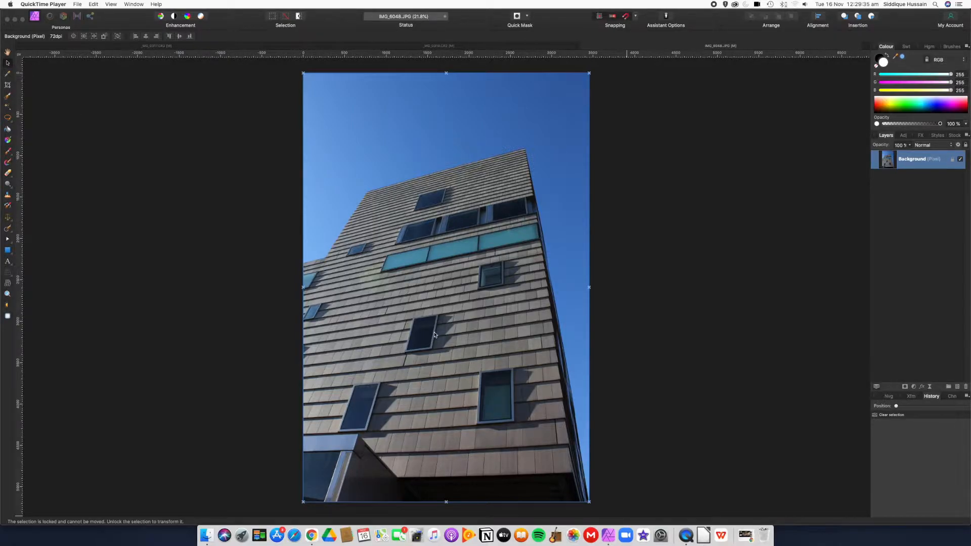
Select the dark glass of the middle window on the facade with the Selection Brush and duplicate it to a new layer.
{"action": "scroll", "coordinate": [425, 335], "scroll_direction": "up", "scroll_amount": 3}
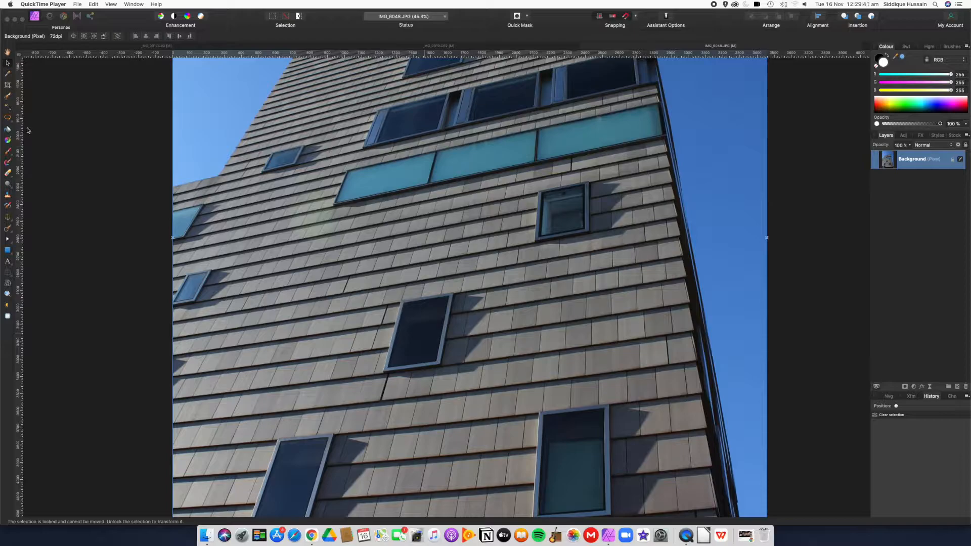
{"action": "left_click", "coordinate": [8, 98]}
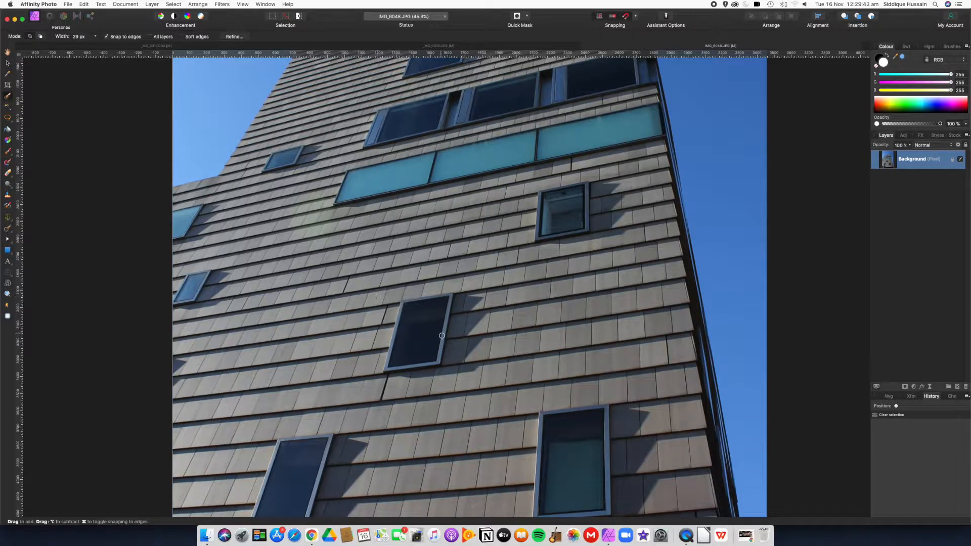
{"action": "left_click_drag", "start_coordinate": [430, 326], "coordinate": [388, 328]}
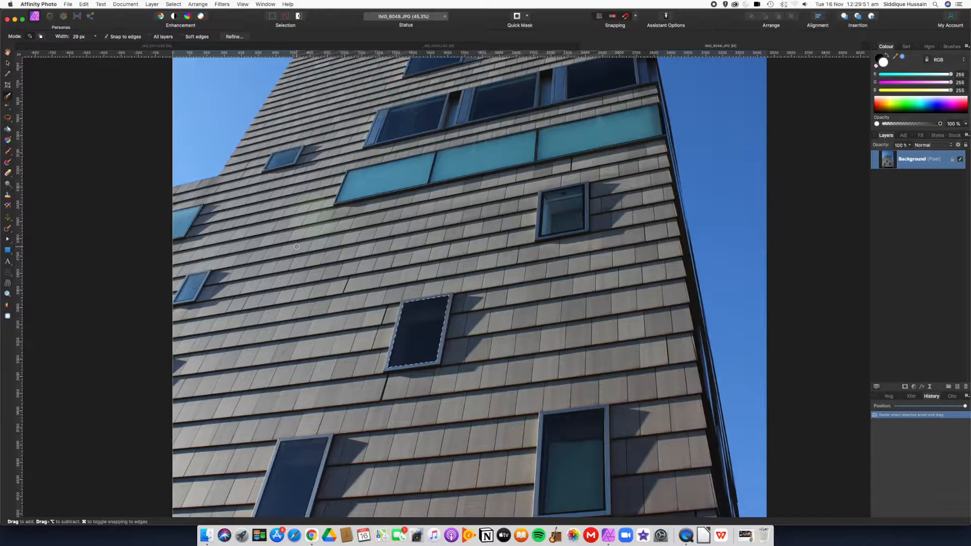
{"action": "key", "text": "super+j"}
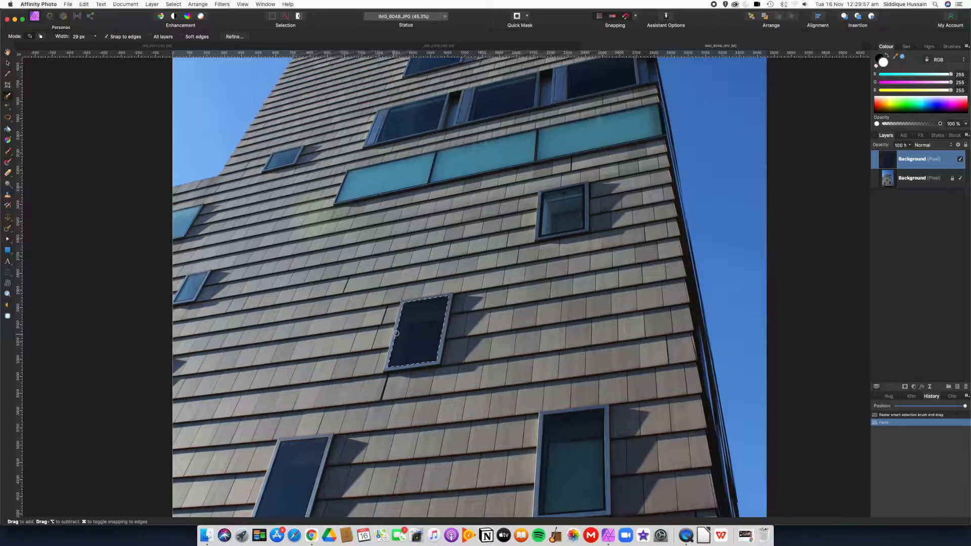
Move the window copy up and left onto the tiled wall with the Move tool, enlarge it and rotate it slightly.
{"action": "left_click", "coordinate": [7, 65]}
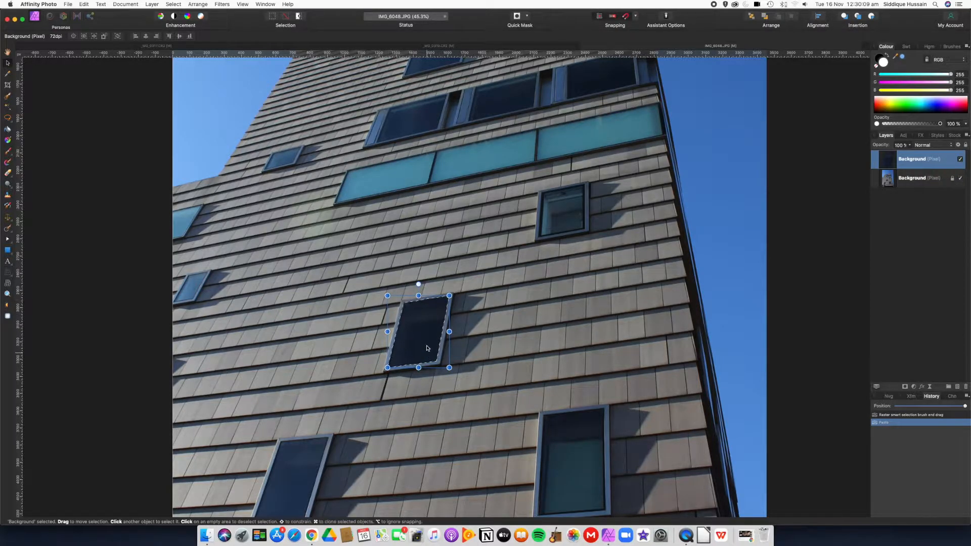
{"action": "left_click_drag", "start_coordinate": [403, 329], "coordinate": [299, 271]}
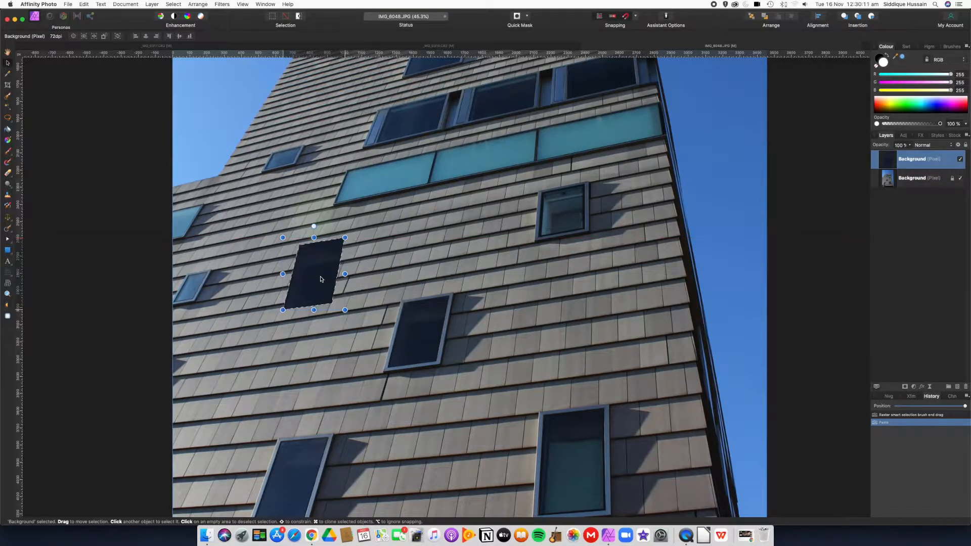
{"action": "left_click_drag", "start_coordinate": [345, 244], "coordinate": [379, 216]}
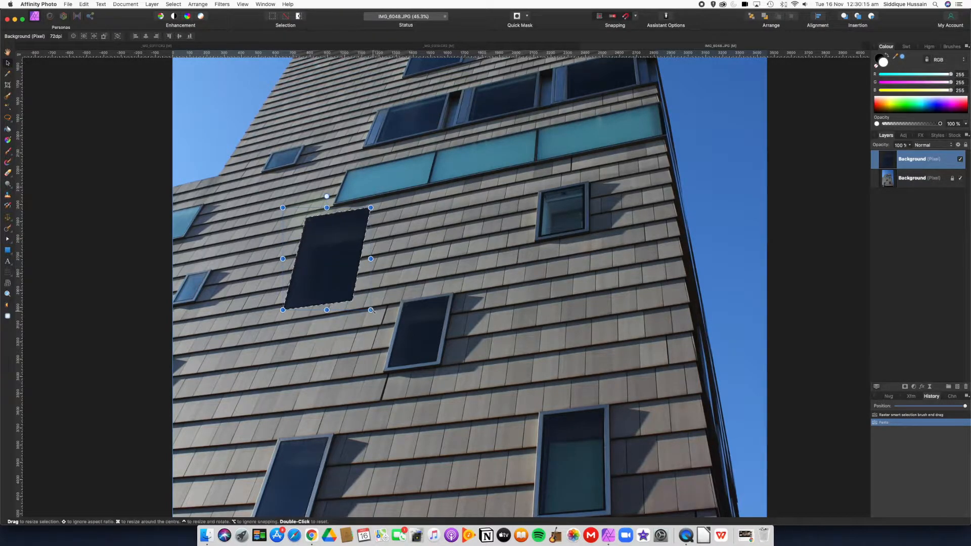
{"action": "mouse_move", "coordinate": [375, 313]}
{"action": "left_mouse_down"}
{"action": "mouse_move", "coordinate": [336, 325]}
{"action": "mouse_move", "coordinate": [393, 313]}
{"action": "mouse_move", "coordinate": [367, 333]}
{"action": "mouse_move", "coordinate": [384, 323]}
{"action": "left_mouse_up"}
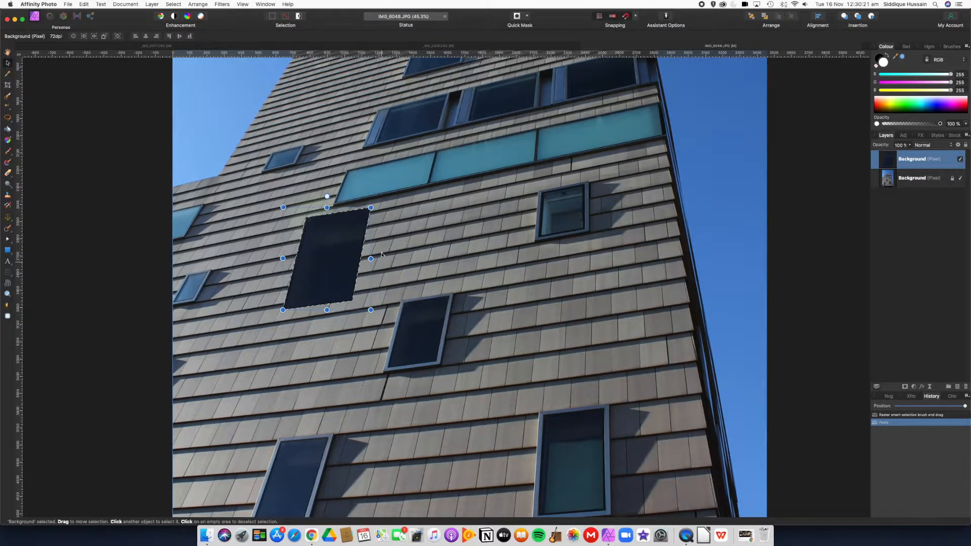
{"action": "mouse_move", "coordinate": [374, 258]}
{"action": "left_mouse_down"}
{"action": "mouse_move", "coordinate": [375, 233]}
{"action": "mouse_move", "coordinate": [378, 281]}
{"action": "mouse_move", "coordinate": [383, 258]}
{"action": "left_mouse_up"}
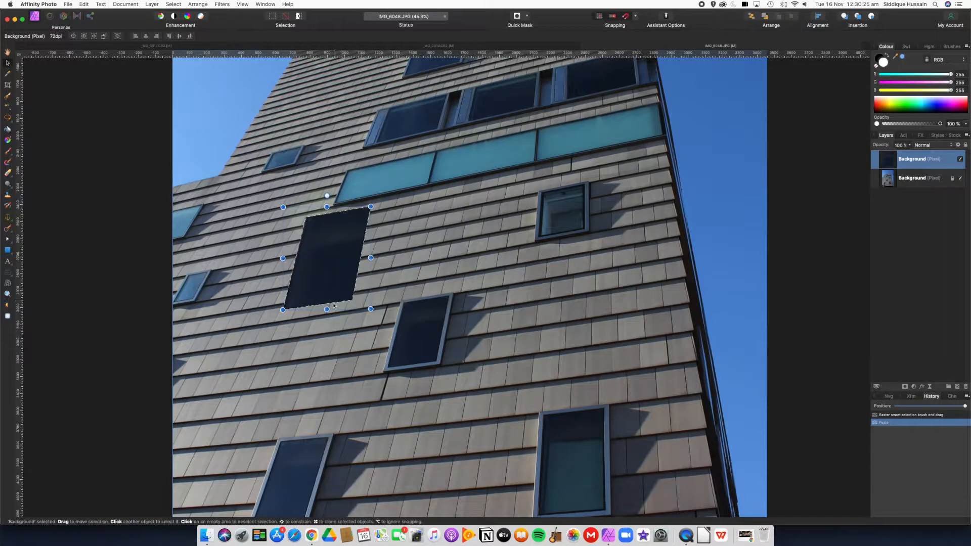
{"action": "left_click_drag", "start_coordinate": [330, 315], "coordinate": [327, 316]}
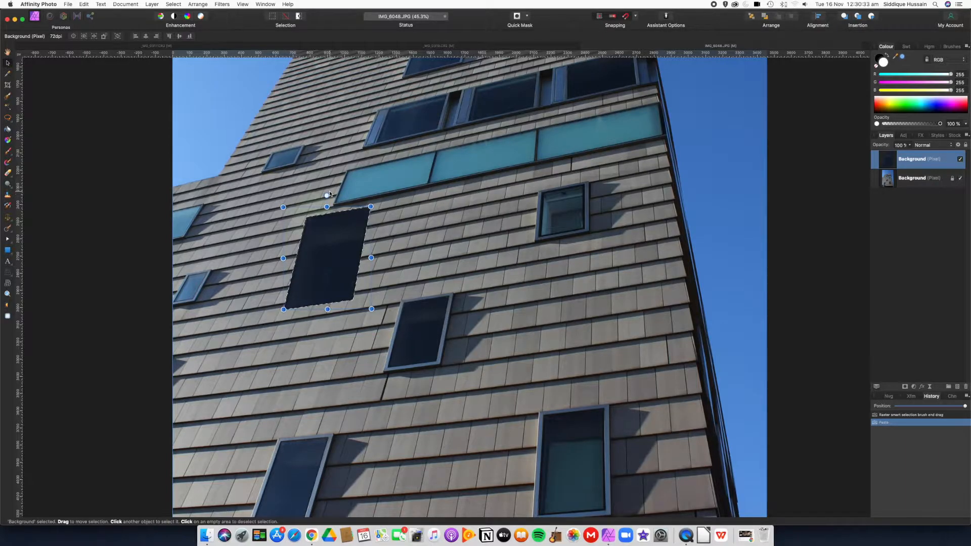
{"action": "mouse_move", "coordinate": [326, 195]}
{"action": "left_mouse_down"}
{"action": "mouse_move", "coordinate": [281, 210]}
{"action": "mouse_move", "coordinate": [351, 202]}
{"action": "mouse_move", "coordinate": [294, 201]}
{"action": "mouse_move", "coordinate": [325, 196]}
{"action": "left_mouse_up"}
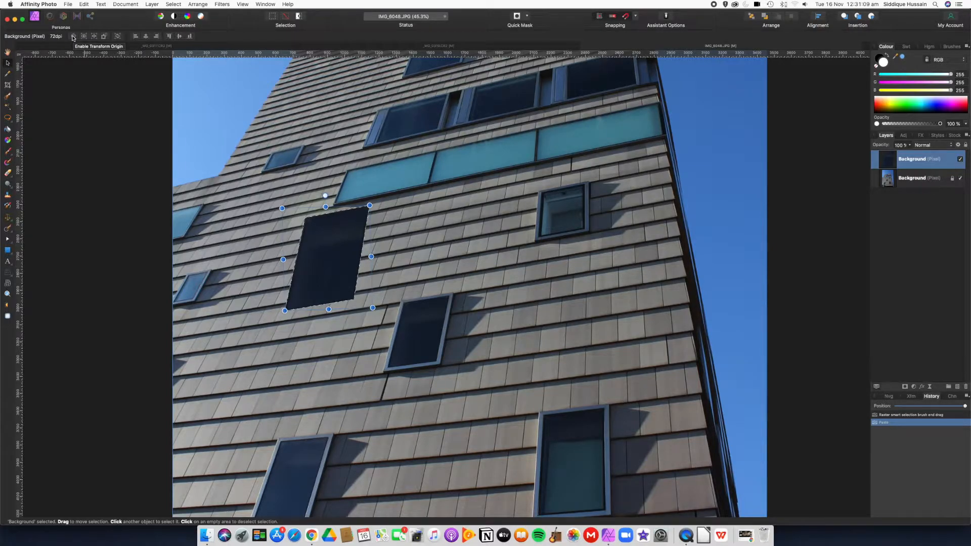
Enable the transform origin, place it near the window copy's lower-left corner and rotate the copy slightly counter-clockwise about it.
{"action": "left_click", "coordinate": [73, 37]}
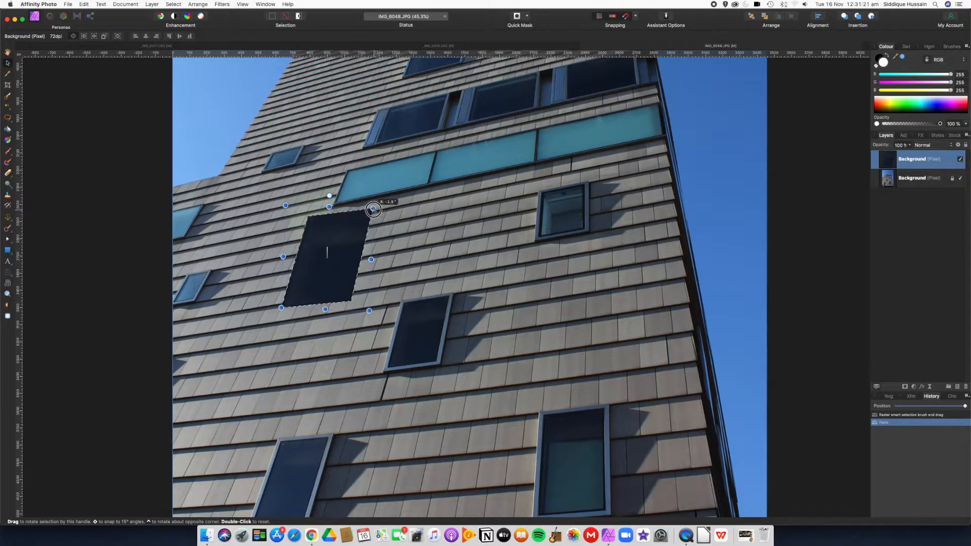
{"action": "left_click_drag", "start_coordinate": [326, 258], "coordinate": [300, 296]}
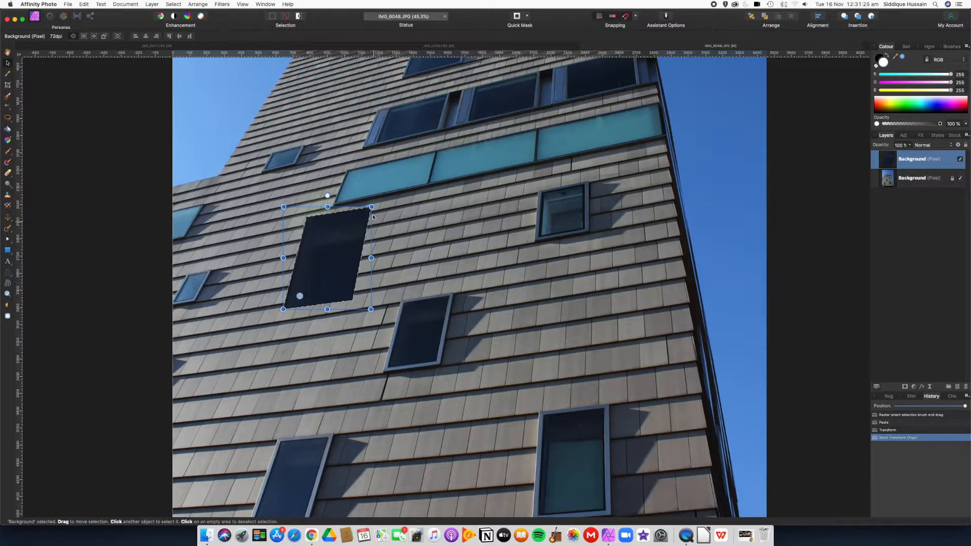
{"action": "left_click_drag", "start_coordinate": [373, 202], "coordinate": [325, 255]}
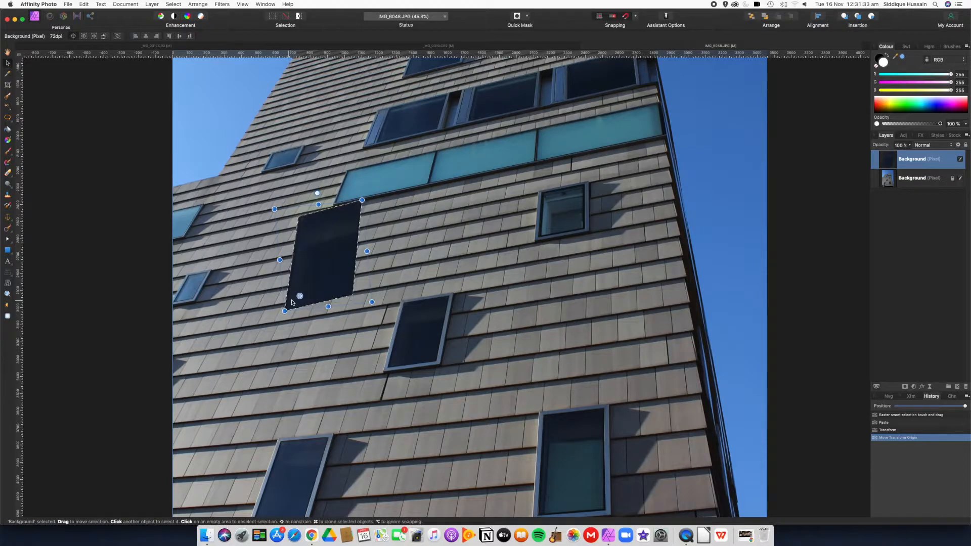
Move the transform origin to the lower-right part of the window copy, shrink the copy and rotate it slightly clockwise about that point.
{"action": "left_click_drag", "start_coordinate": [299, 296], "coordinate": [336, 280]}
{"action": "mouse_move", "coordinate": [362, 201]}
{"action": "left_mouse_down"}
{"action": "mouse_move", "coordinate": [393, 251]}
{"action": "mouse_move", "coordinate": [347, 212]}
{"action": "left_mouse_up"}
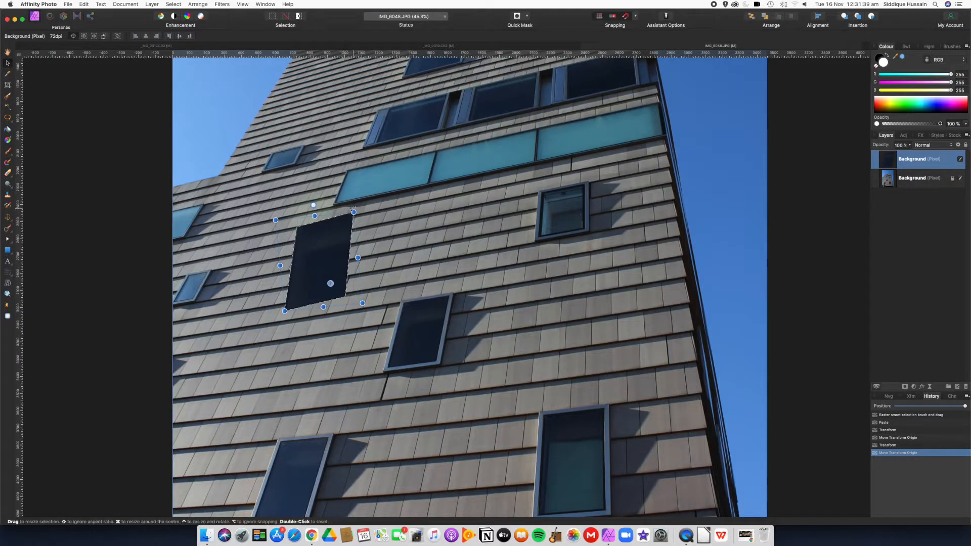
{"action": "left_click_drag", "start_coordinate": [382, 230], "coordinate": [362, 217]}
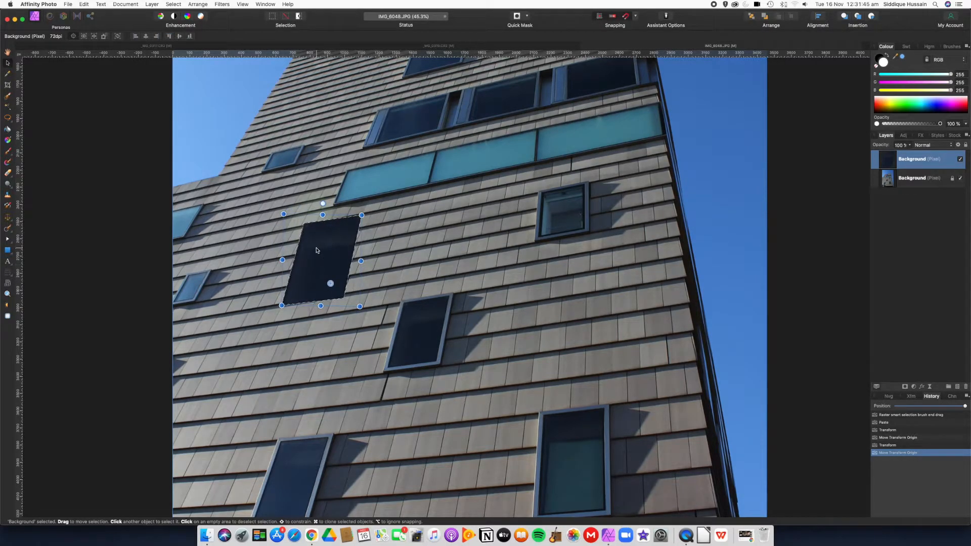
Try different transform origin positions inside the window copy and reset the origin to the copy's centre.
{"action": "left_click_drag", "start_coordinate": [331, 284], "coordinate": [326, 273]}
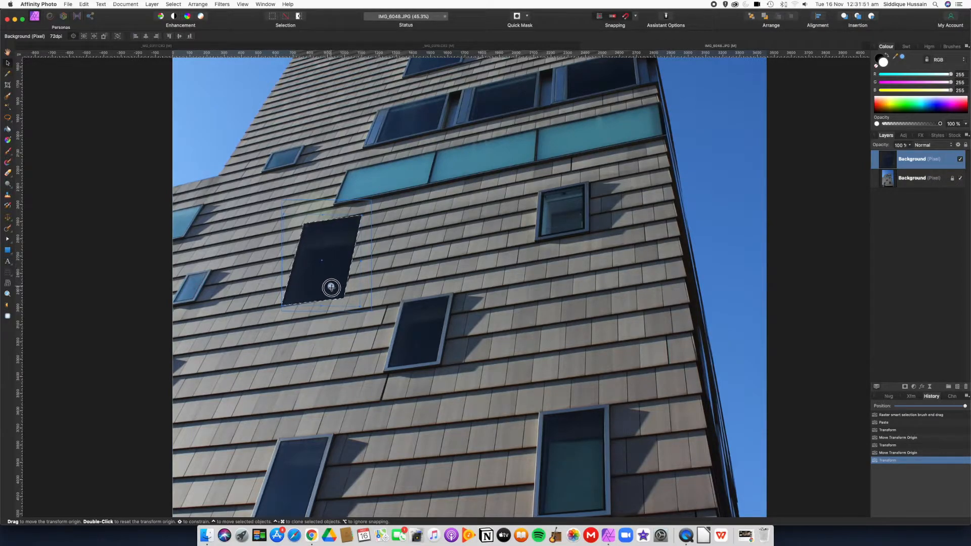
{"action": "left_click_drag", "start_coordinate": [335, 290], "coordinate": [334, 287]}
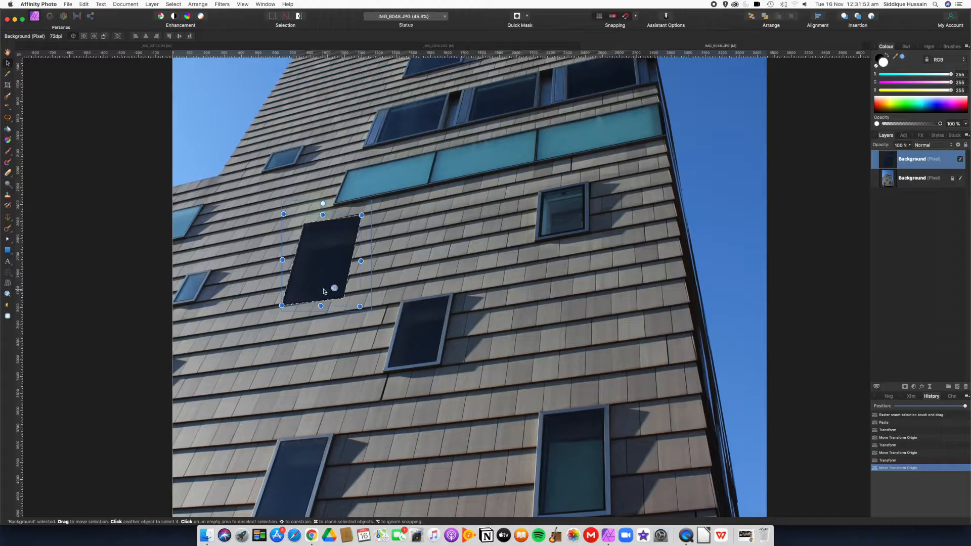
{"action": "double_click", "coordinate": [334, 288]}
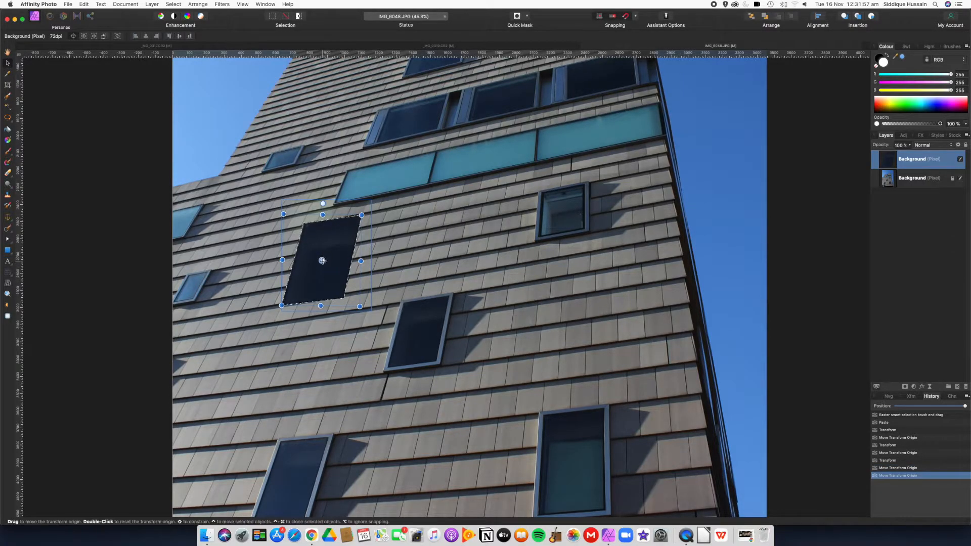
{"action": "left_click_drag", "start_coordinate": [348, 228], "coordinate": [348, 227]}
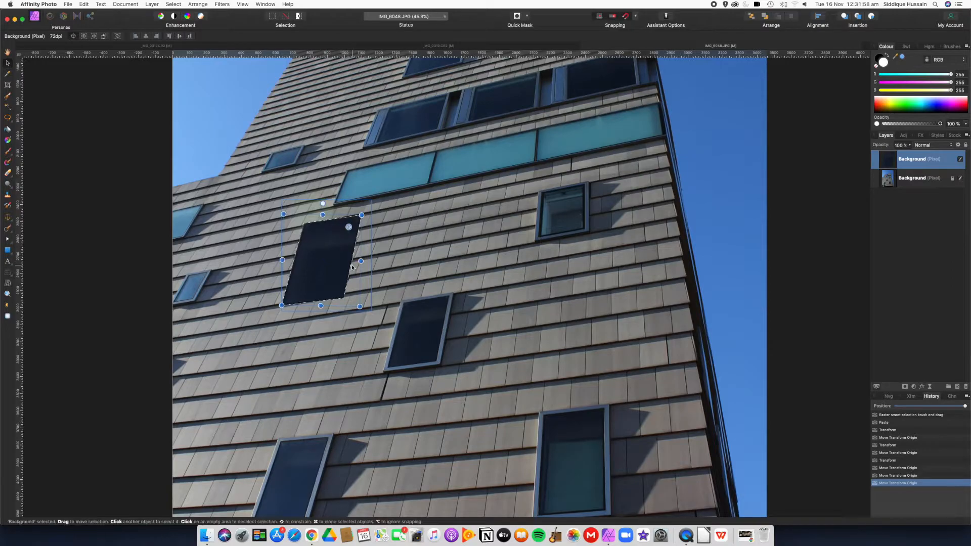
{"action": "double_click", "coordinate": [348, 227]}
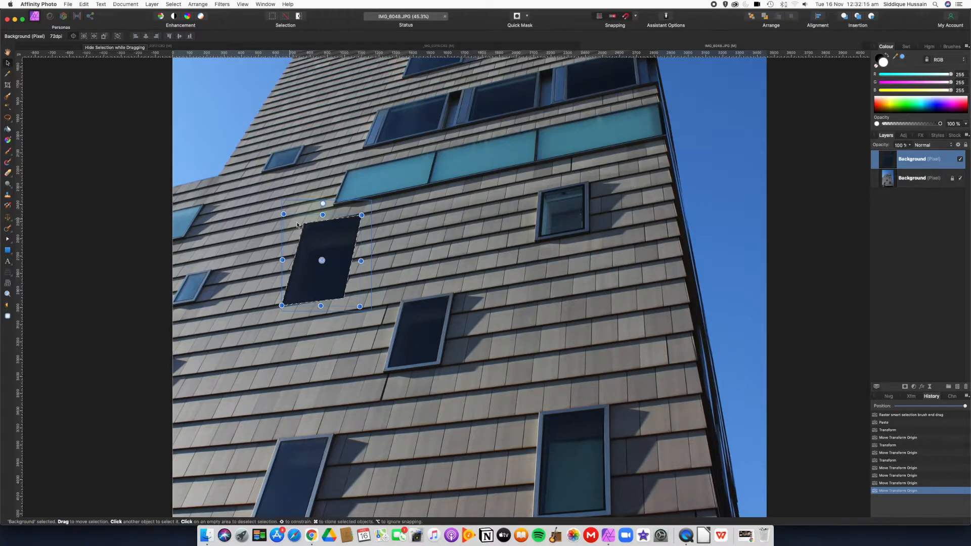
Reposition the window copy on the tiled wall and rotate it counter-clockwise about its centre until it leans to the left.
{"action": "left_click_drag", "start_coordinate": [331, 246], "coordinate": [361, 260]}
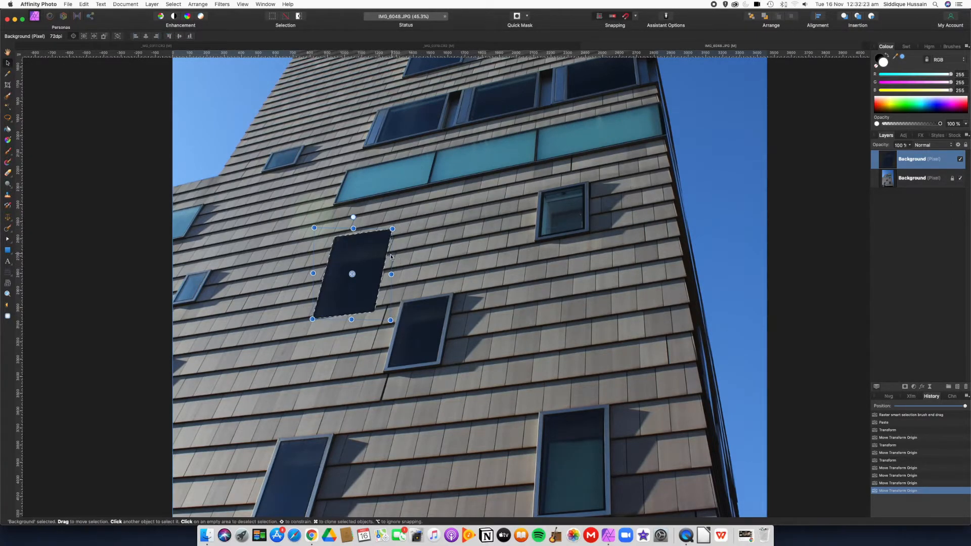
{"action": "mouse_move", "coordinate": [356, 283]}
{"action": "left_mouse_down"}
{"action": "mouse_move", "coordinate": [351, 291]}
{"action": "mouse_move", "coordinate": [368, 261]}
{"action": "mouse_move", "coordinate": [358, 267]}
{"action": "left_mouse_up"}
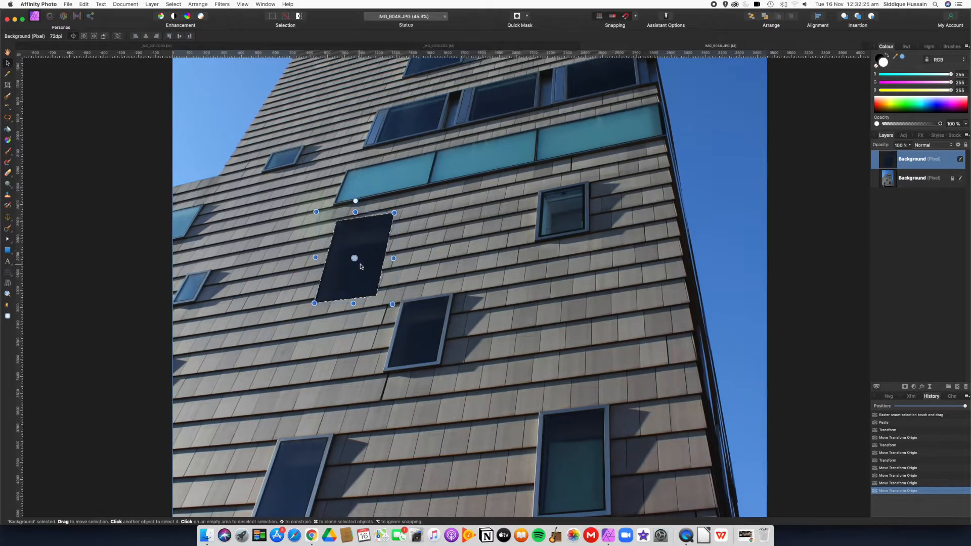
{"action": "left_click_drag", "start_coordinate": [398, 211], "coordinate": [371, 200]}
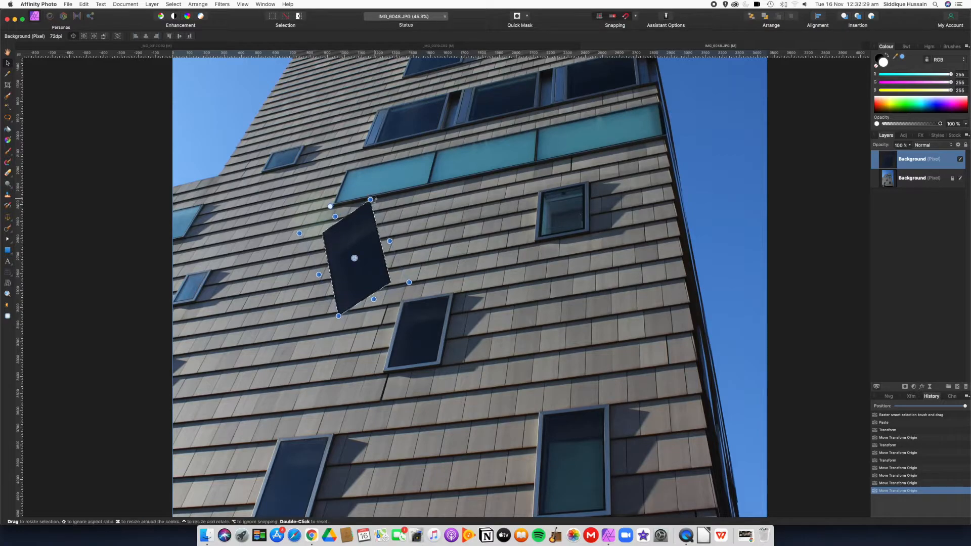
{"action": "left_click_drag", "start_coordinate": [372, 280], "coordinate": [325, 277]}
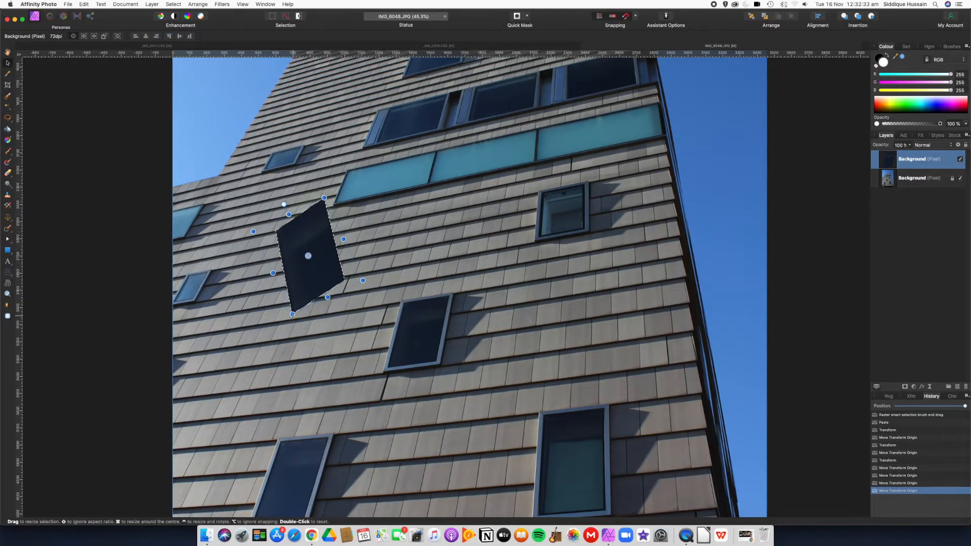
{"action": "left_click_drag", "start_coordinate": [309, 289], "coordinate": [321, 311]}
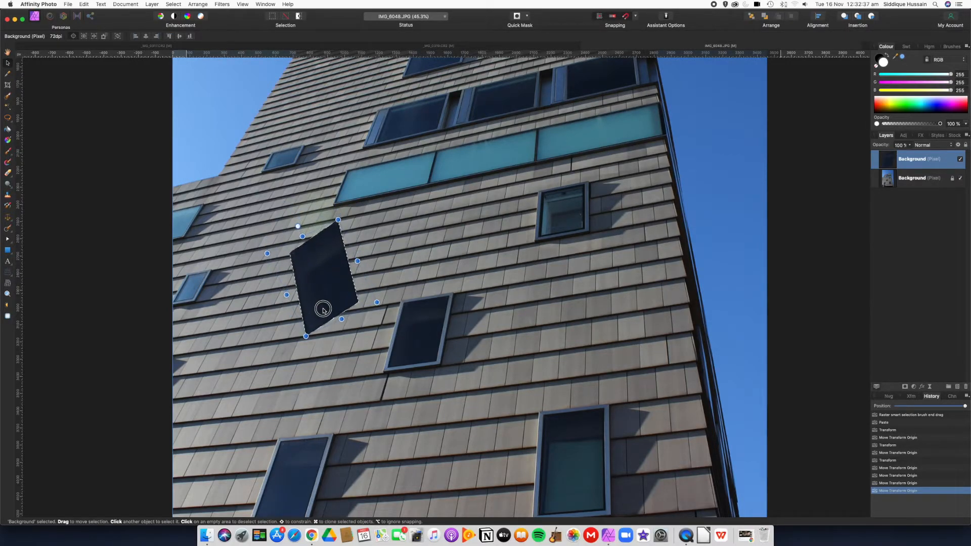
Shift the tilted window copy along the tiles, farther left of the framed window.
{"action": "scroll", "coordinate": [304, 341], "scroll_direction": "up", "scroll_amount": 5}
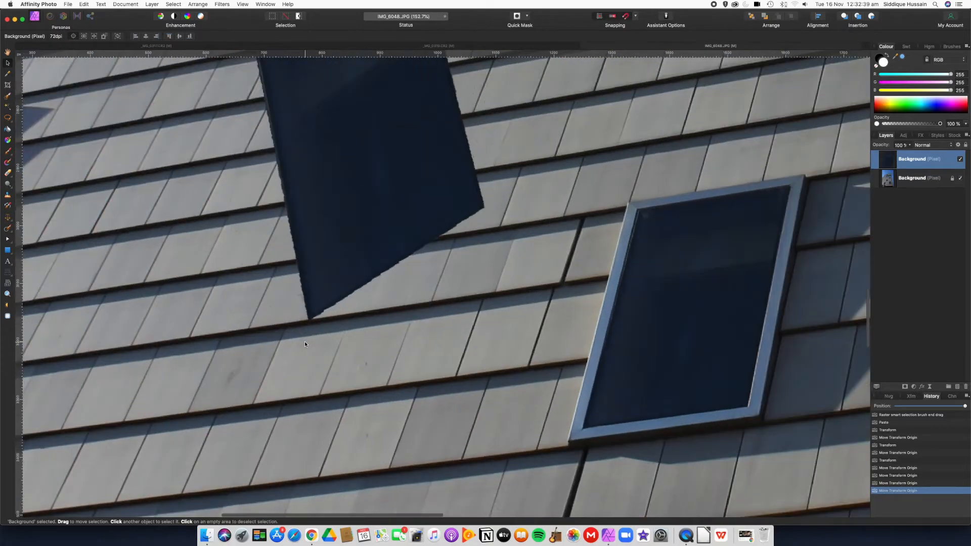
{"action": "left_click_drag", "start_coordinate": [335, 267], "coordinate": [339, 274]}
{"action": "left_click_drag", "start_coordinate": [334, 265], "coordinate": [335, 265]}
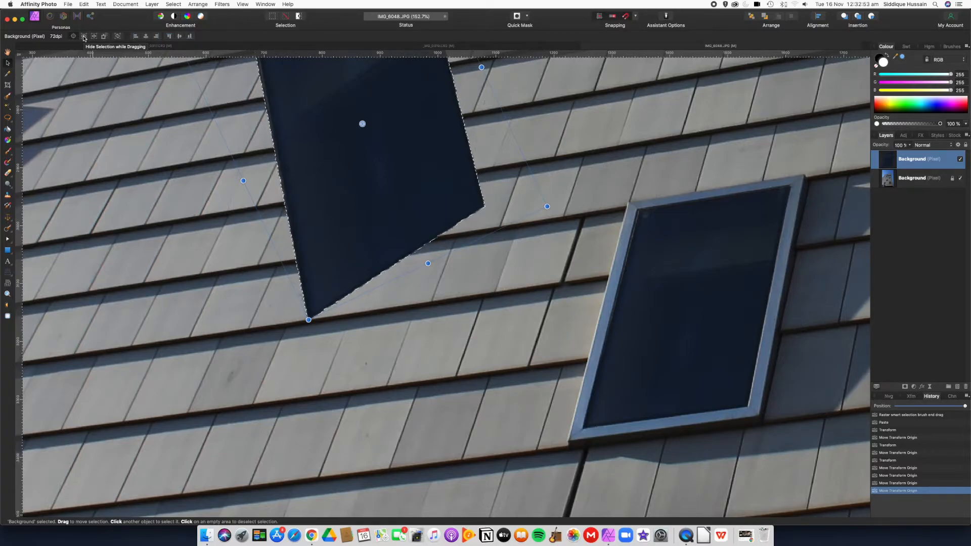
{"action": "mouse_move", "coordinate": [341, 216]}
{"action": "left_mouse_down"}
{"action": "mouse_move", "coordinate": [329, 210]}
{"action": "mouse_move", "coordinate": [374, 232]}
{"action": "mouse_move", "coordinate": [337, 222]}
{"action": "left_mouse_up"}
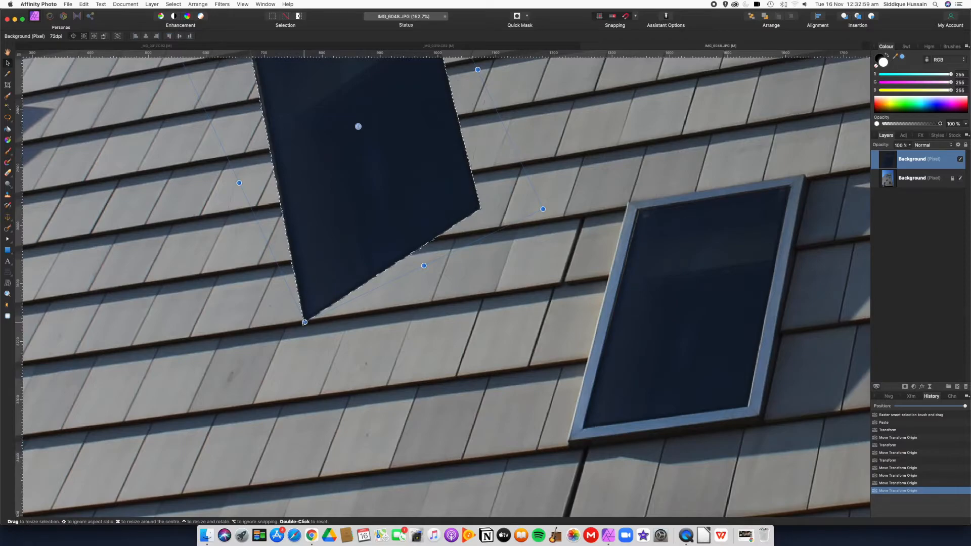
{"action": "left_click_drag", "start_coordinate": [337, 231], "coordinate": [279, 243]}
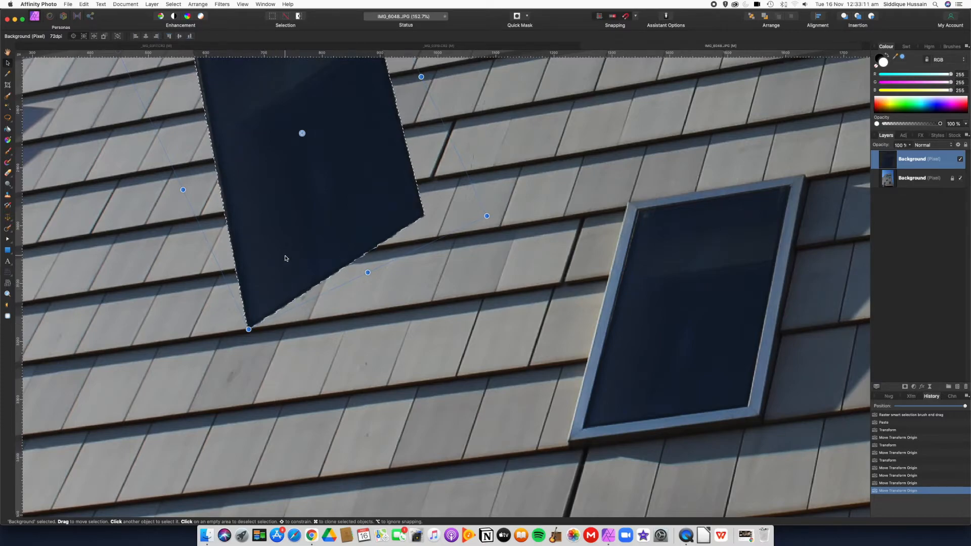
Delete the window copy's layer and clear the pixel selection.
{"action": "left_click", "coordinate": [281, 248]}
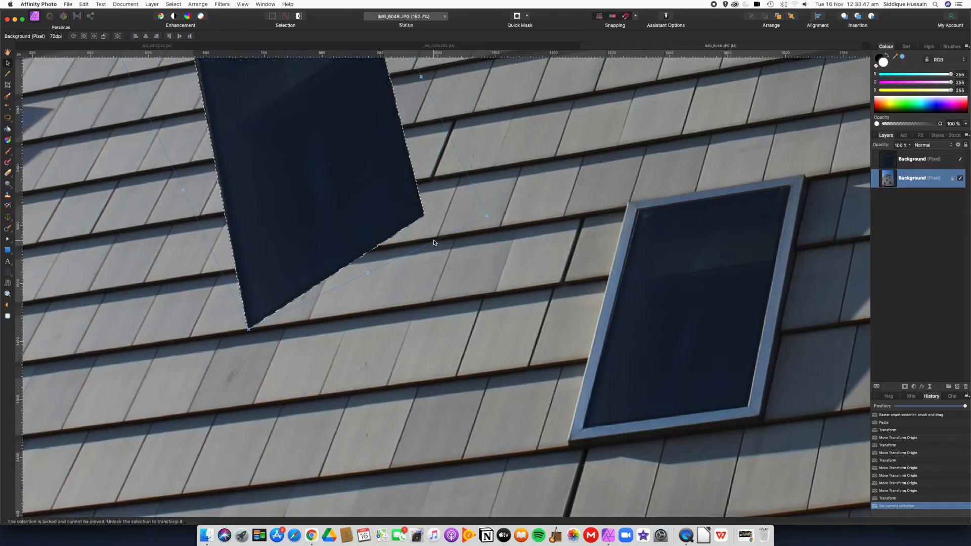
{"action": "key", "text": "super+0"}
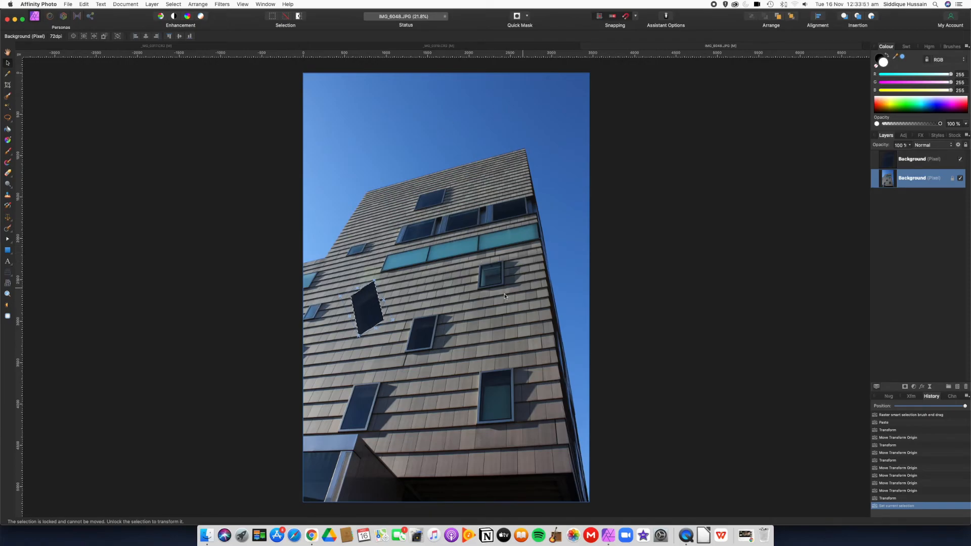
{"action": "left_click", "coordinate": [915, 160]}
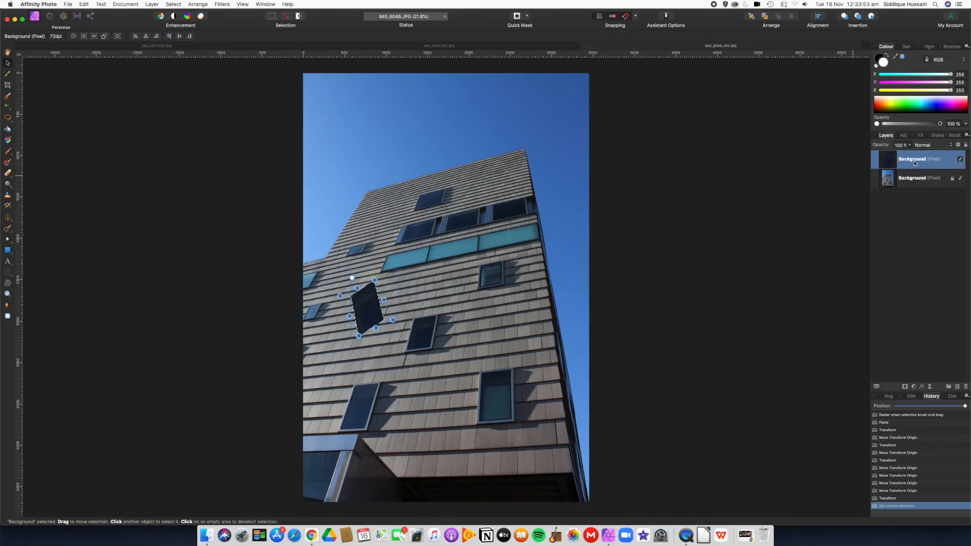
{"action": "left_click", "coordinate": [966, 388]}
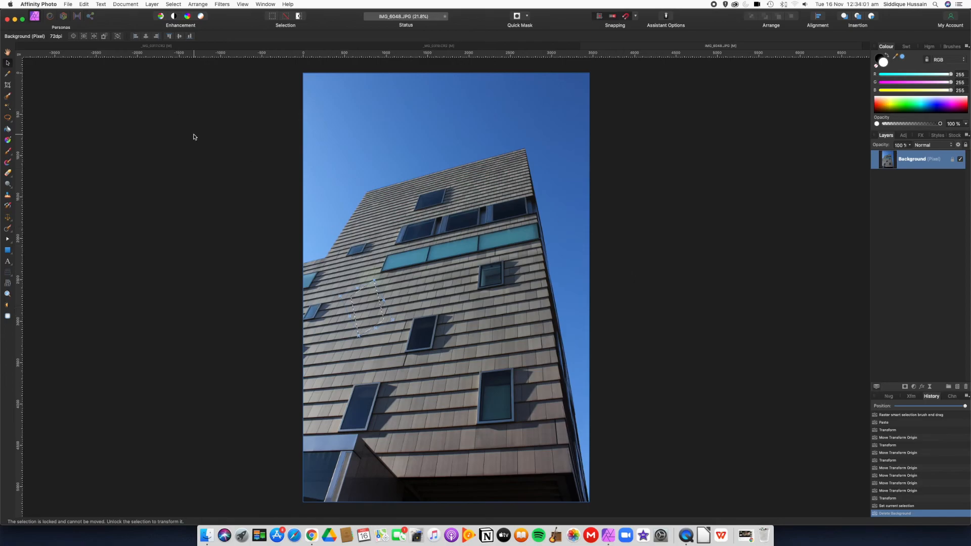
{"action": "key", "text": "super+d"}
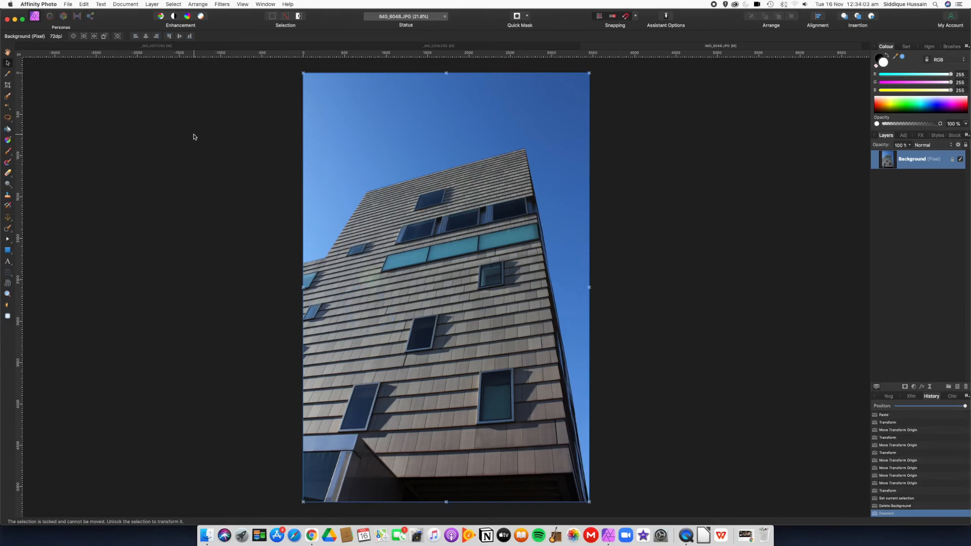